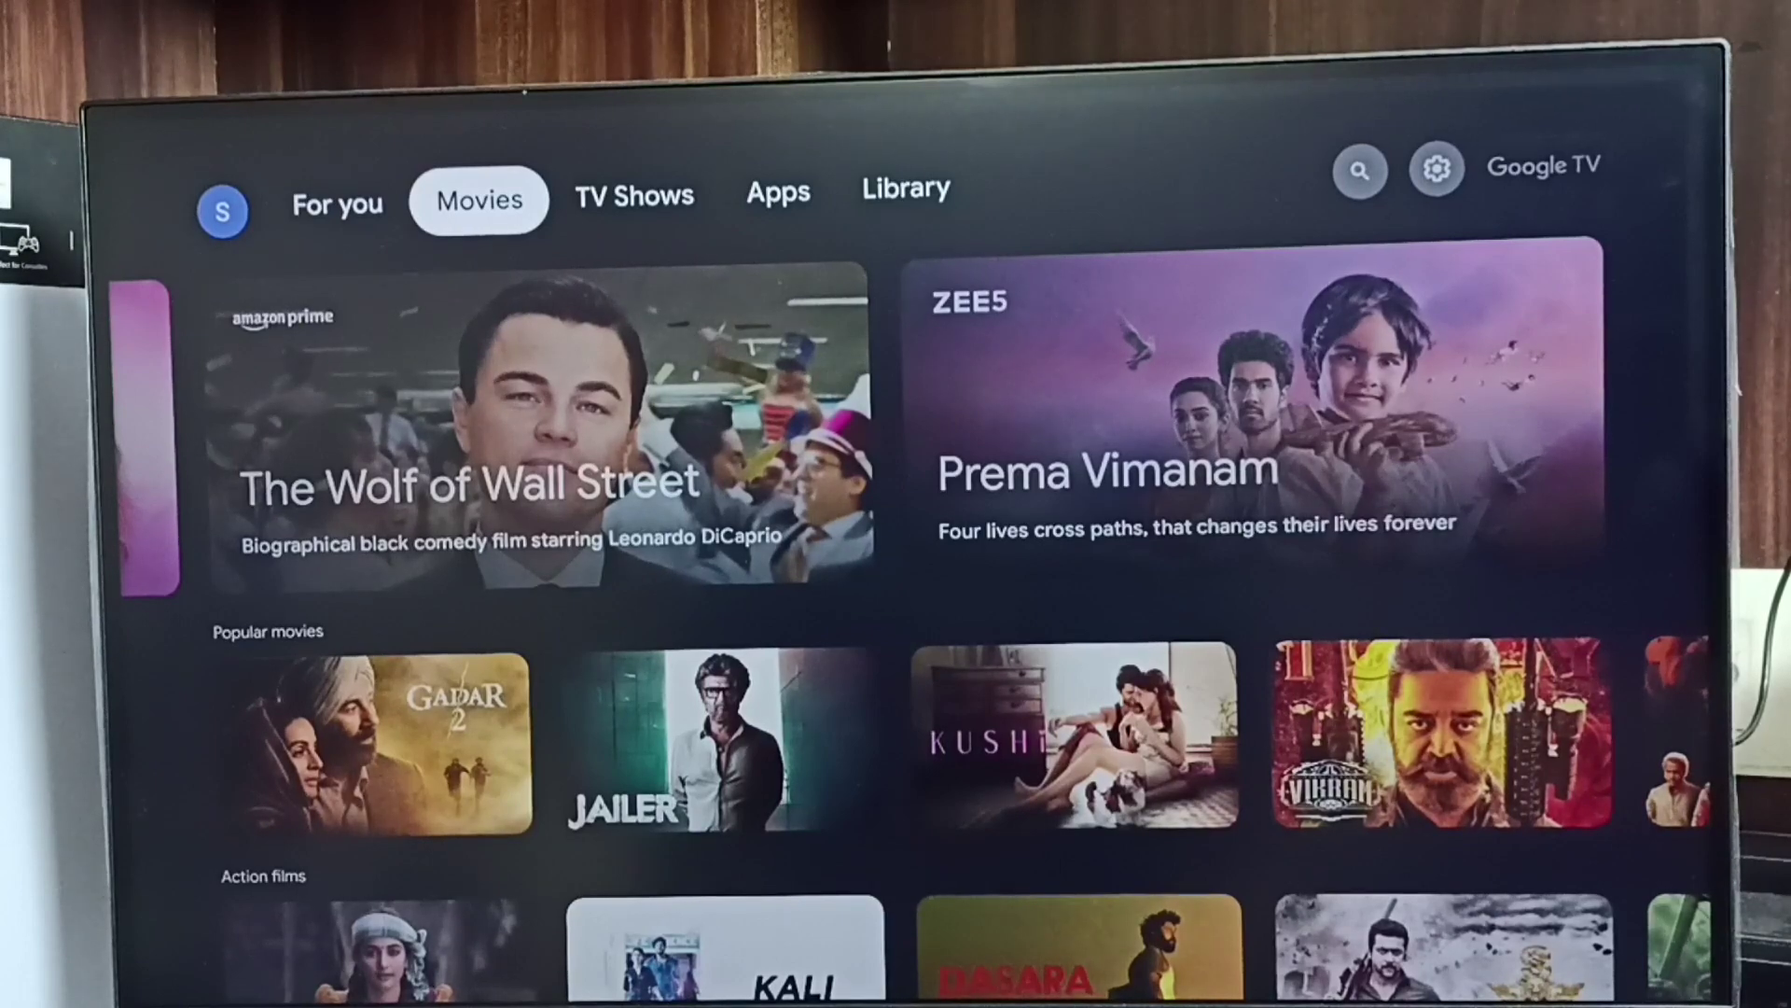
# - Move from the Movies tab to the TV Shows tab
pyautogui.press('Right')
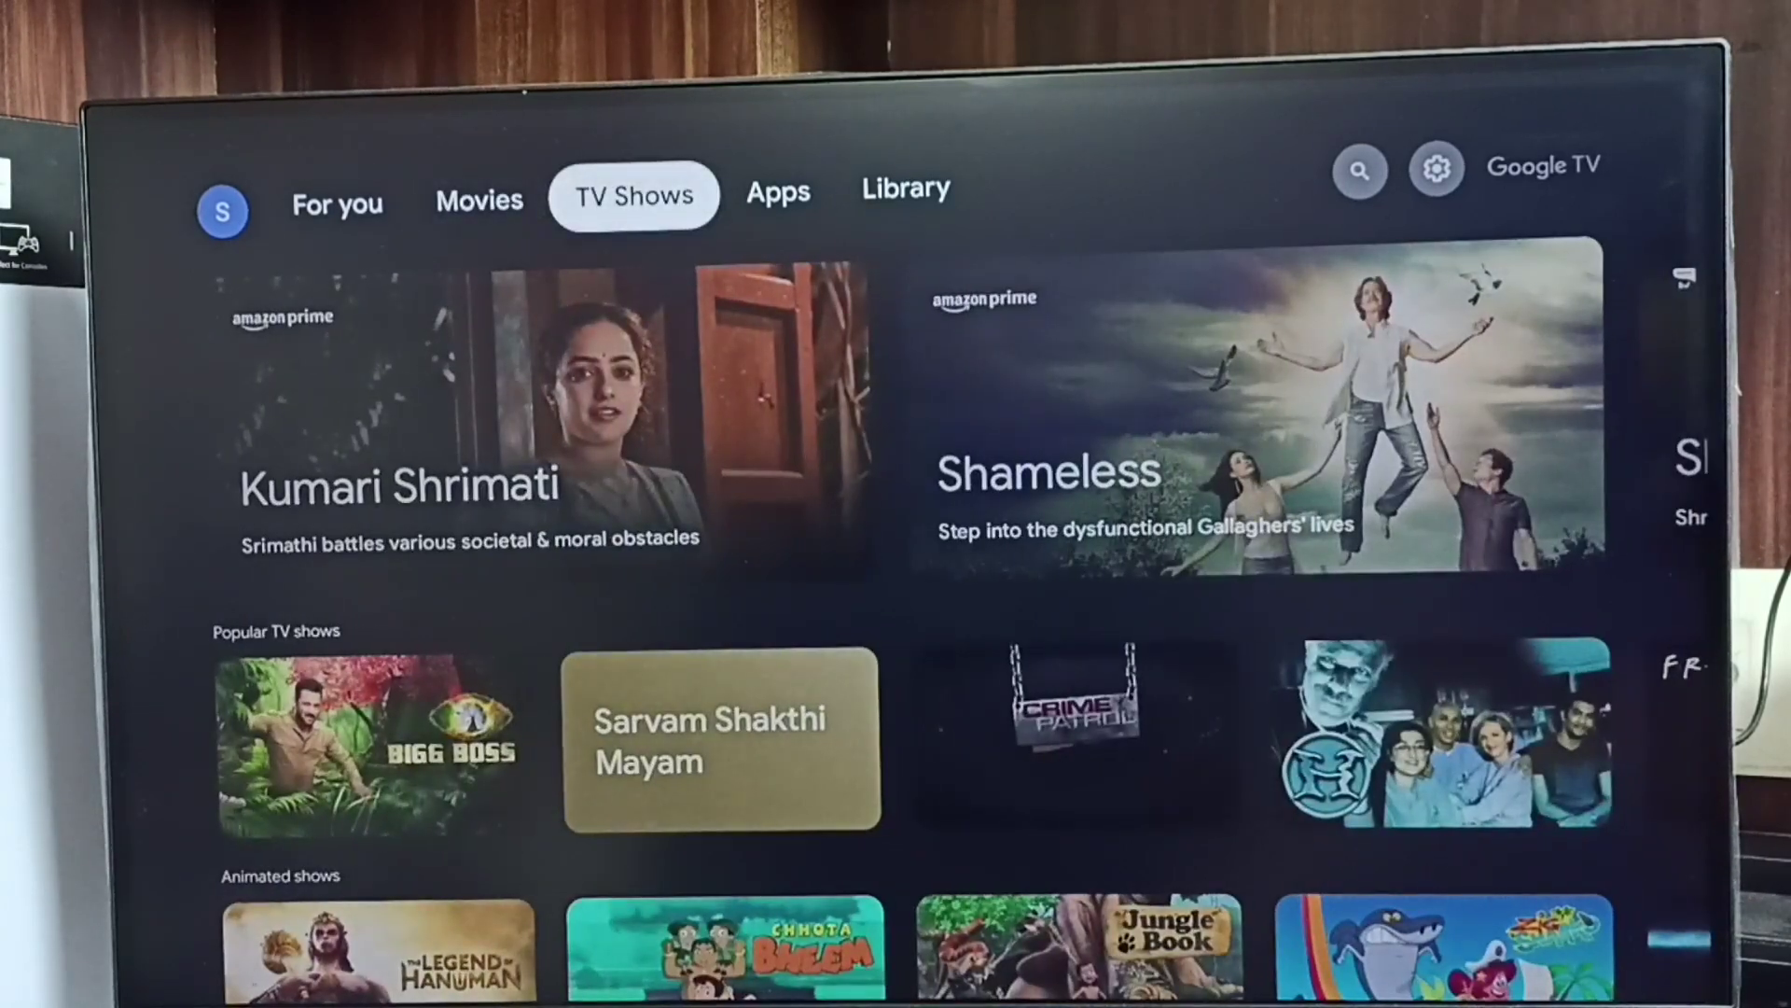
# - Open Settings from the gear icon and enter Display and sound
pyautogui.press('Right')
pyautogui.press('Right')
pyautogui.press('Right')
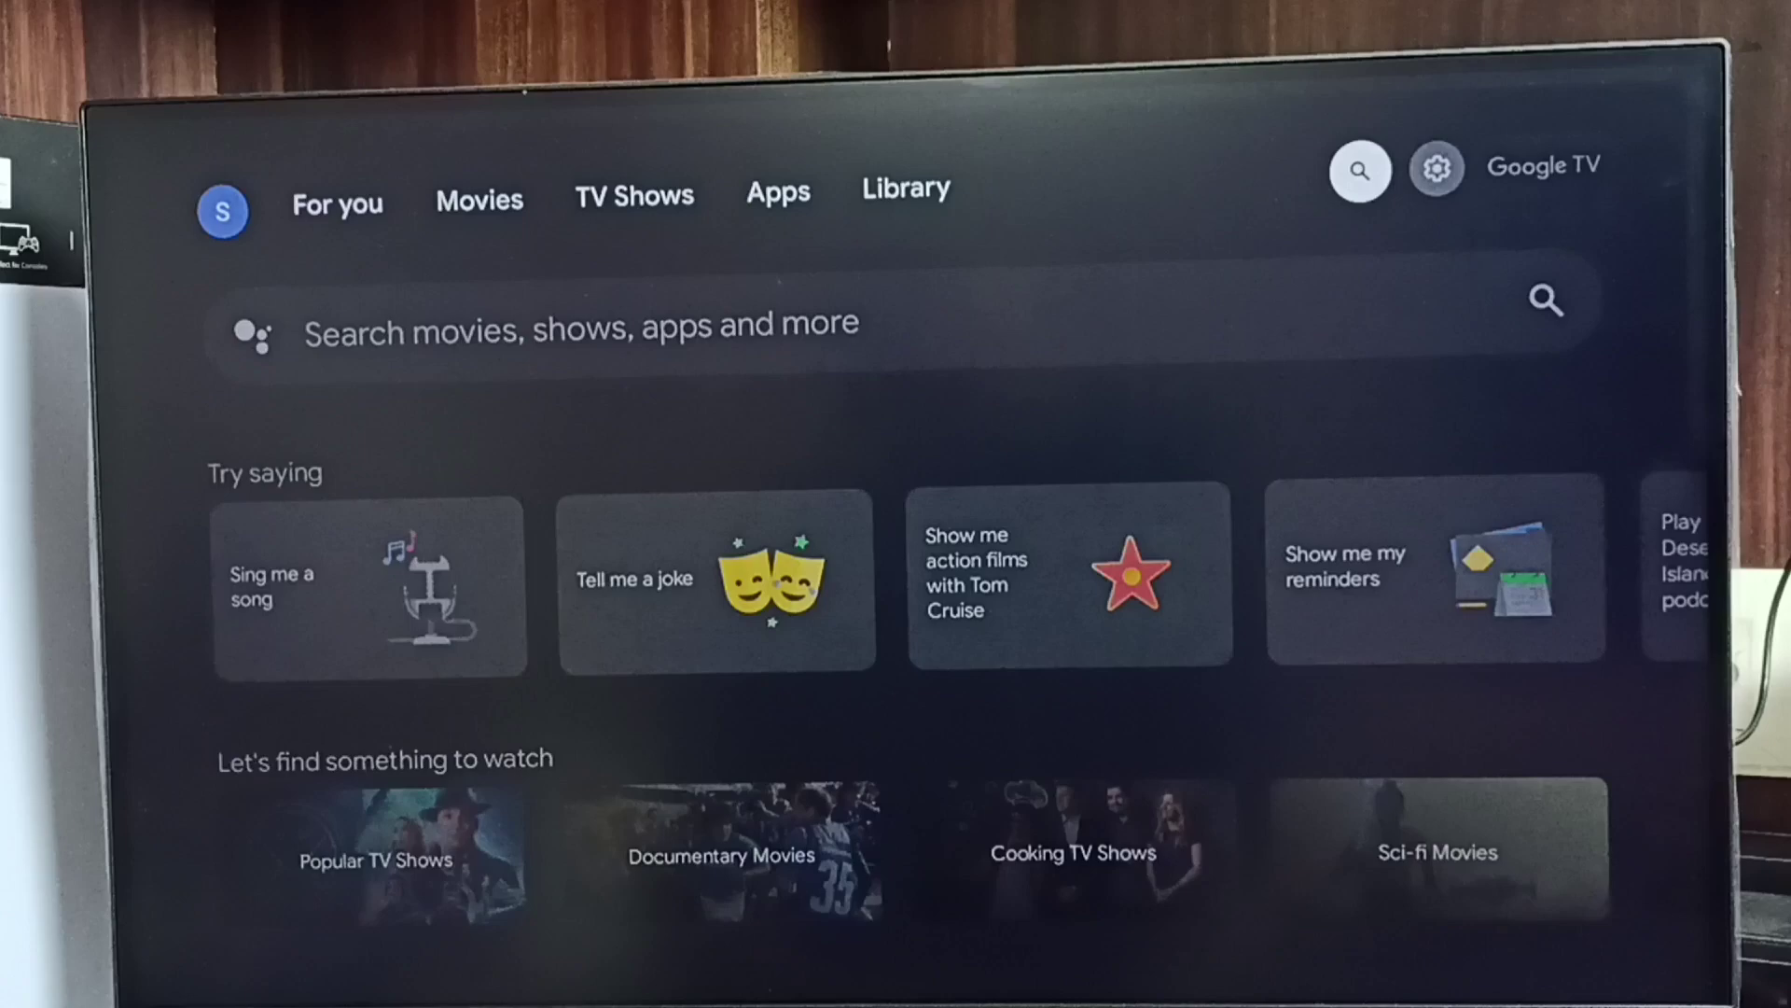
pyautogui.press('Right')
pyautogui.press('Return')
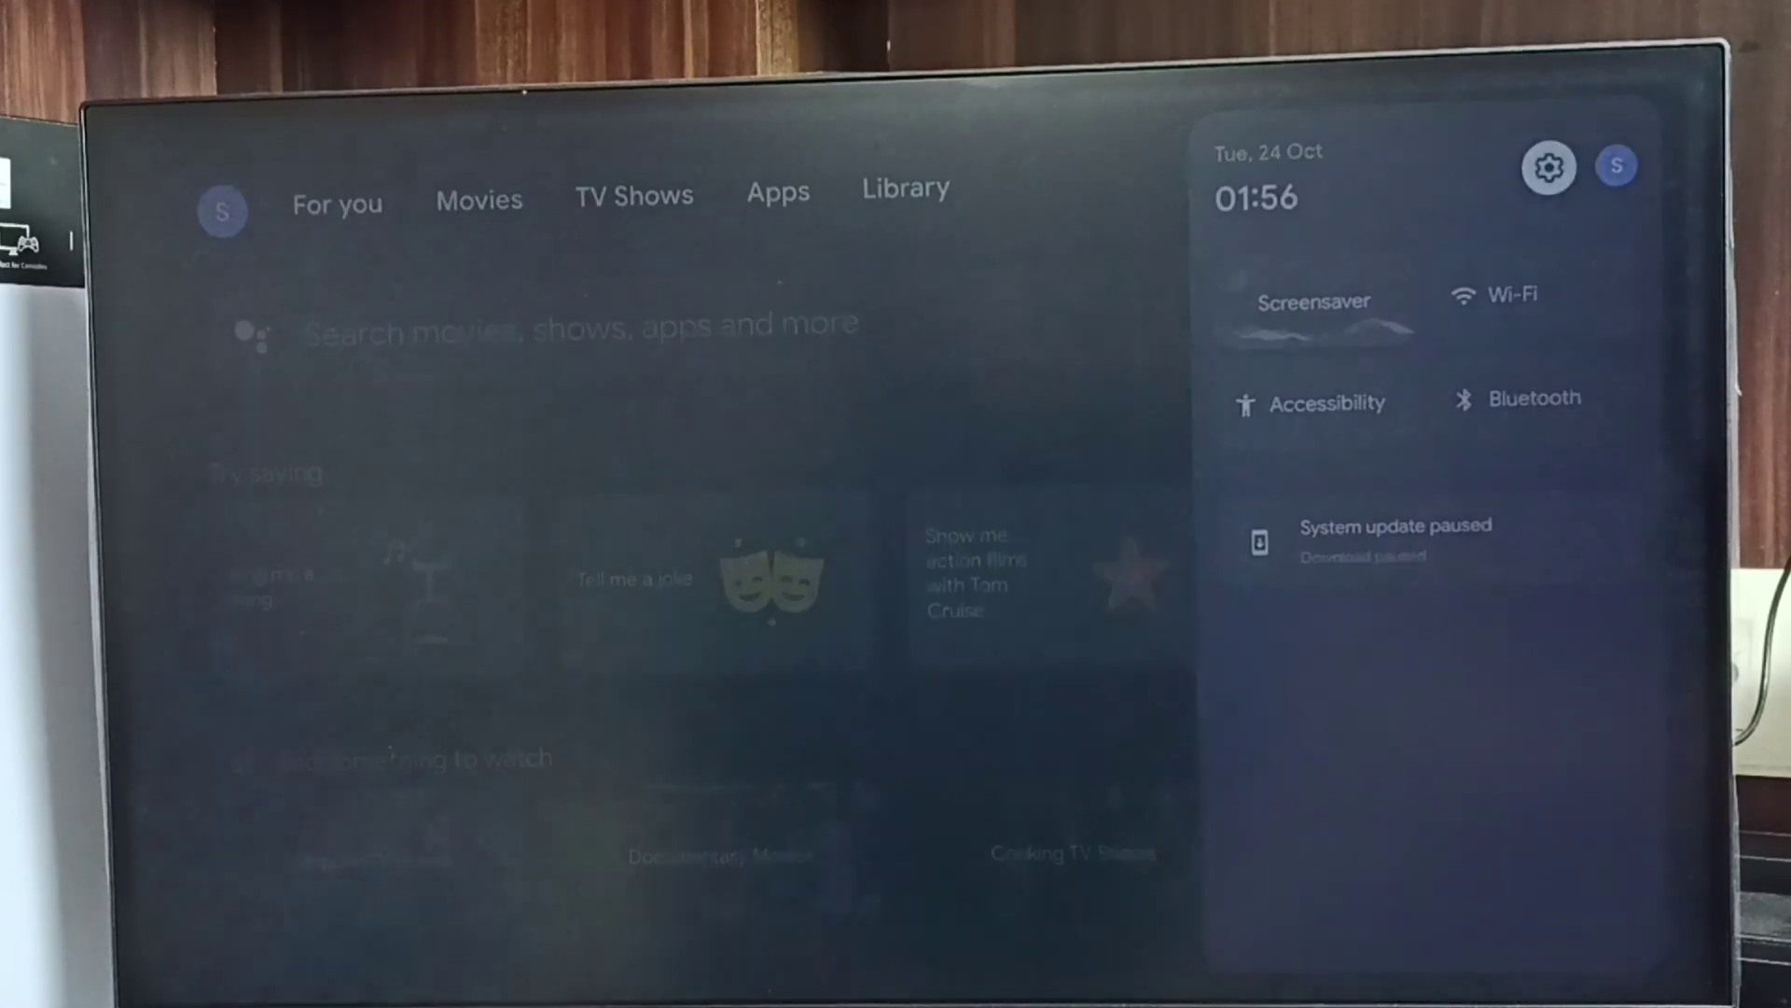
pyautogui.press('Down')
pyautogui.press('Down')
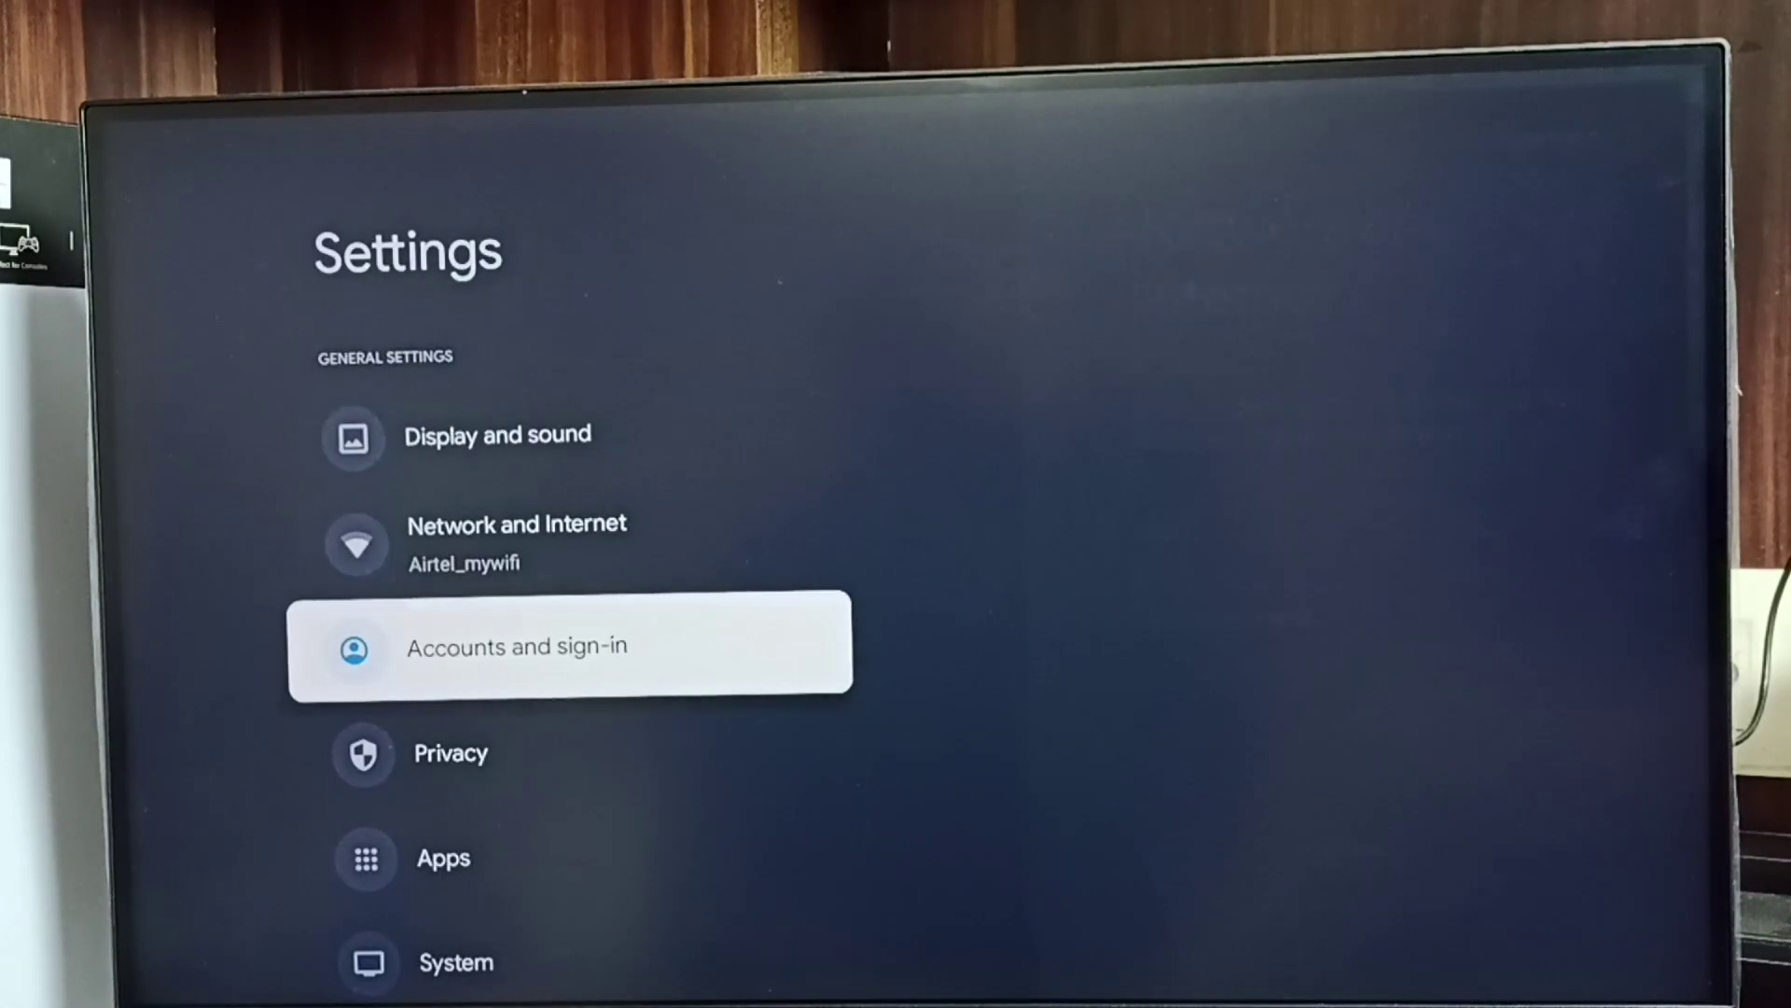
pyautogui.press('Up')
pyautogui.press('Up')
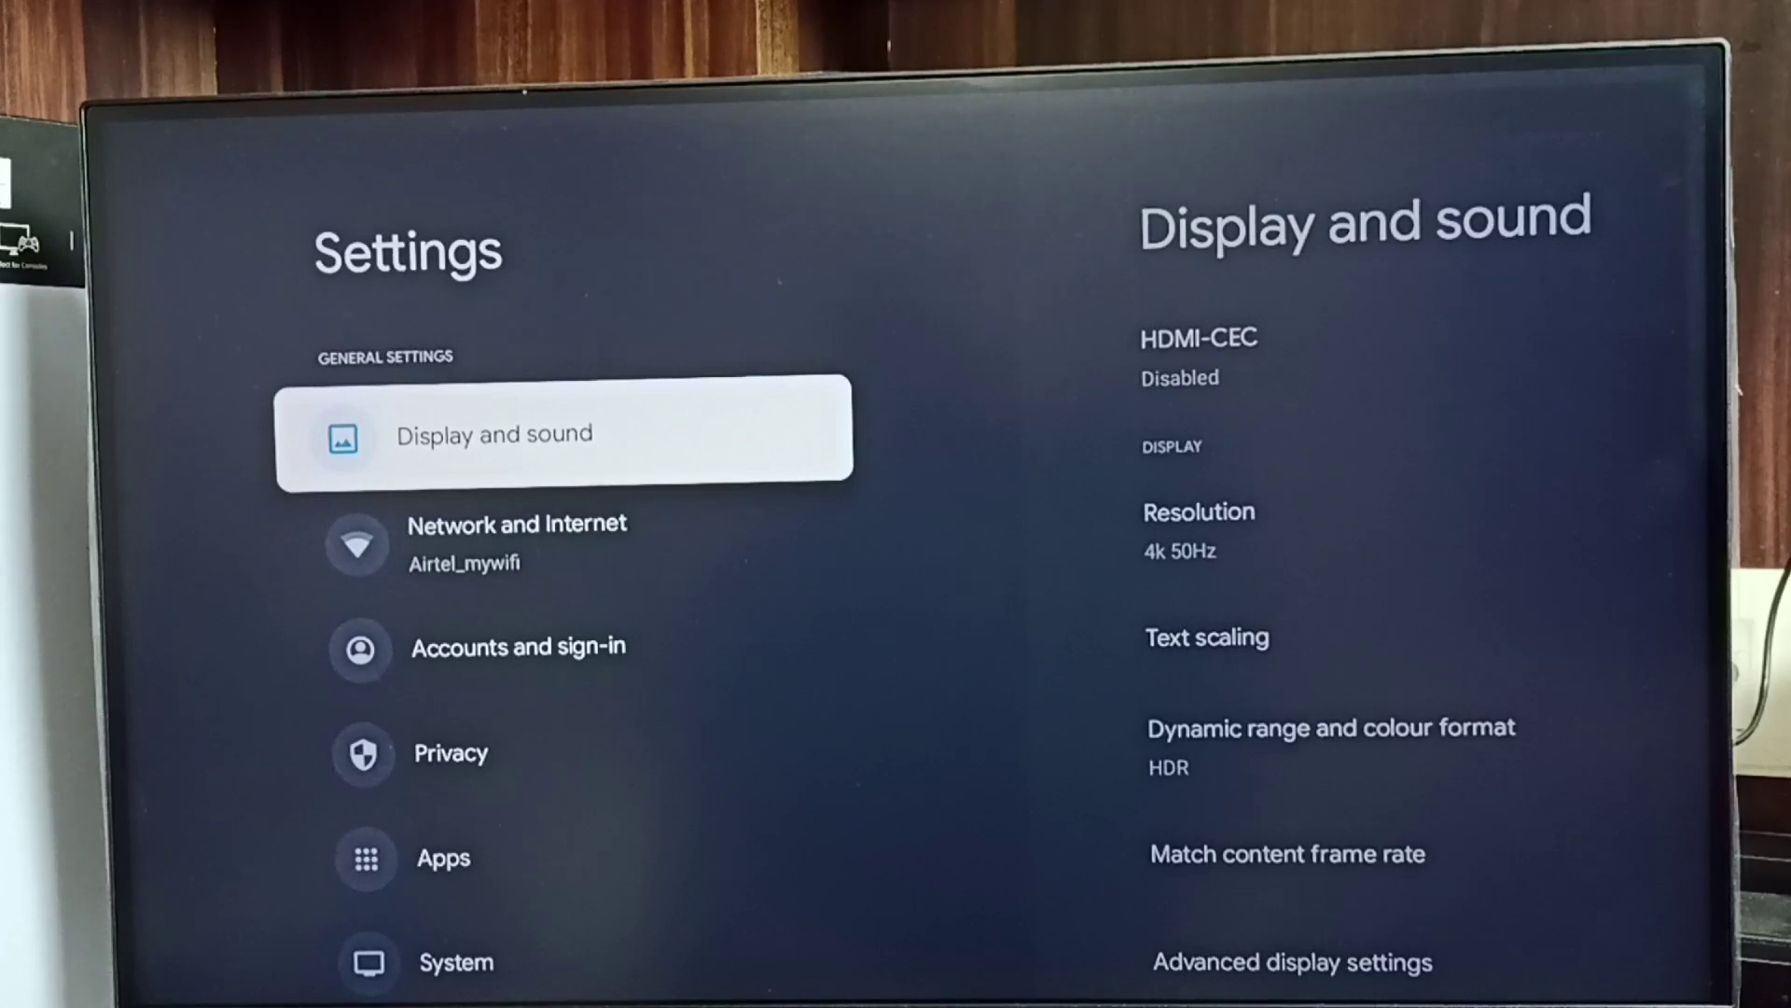
pyautogui.press('Return')
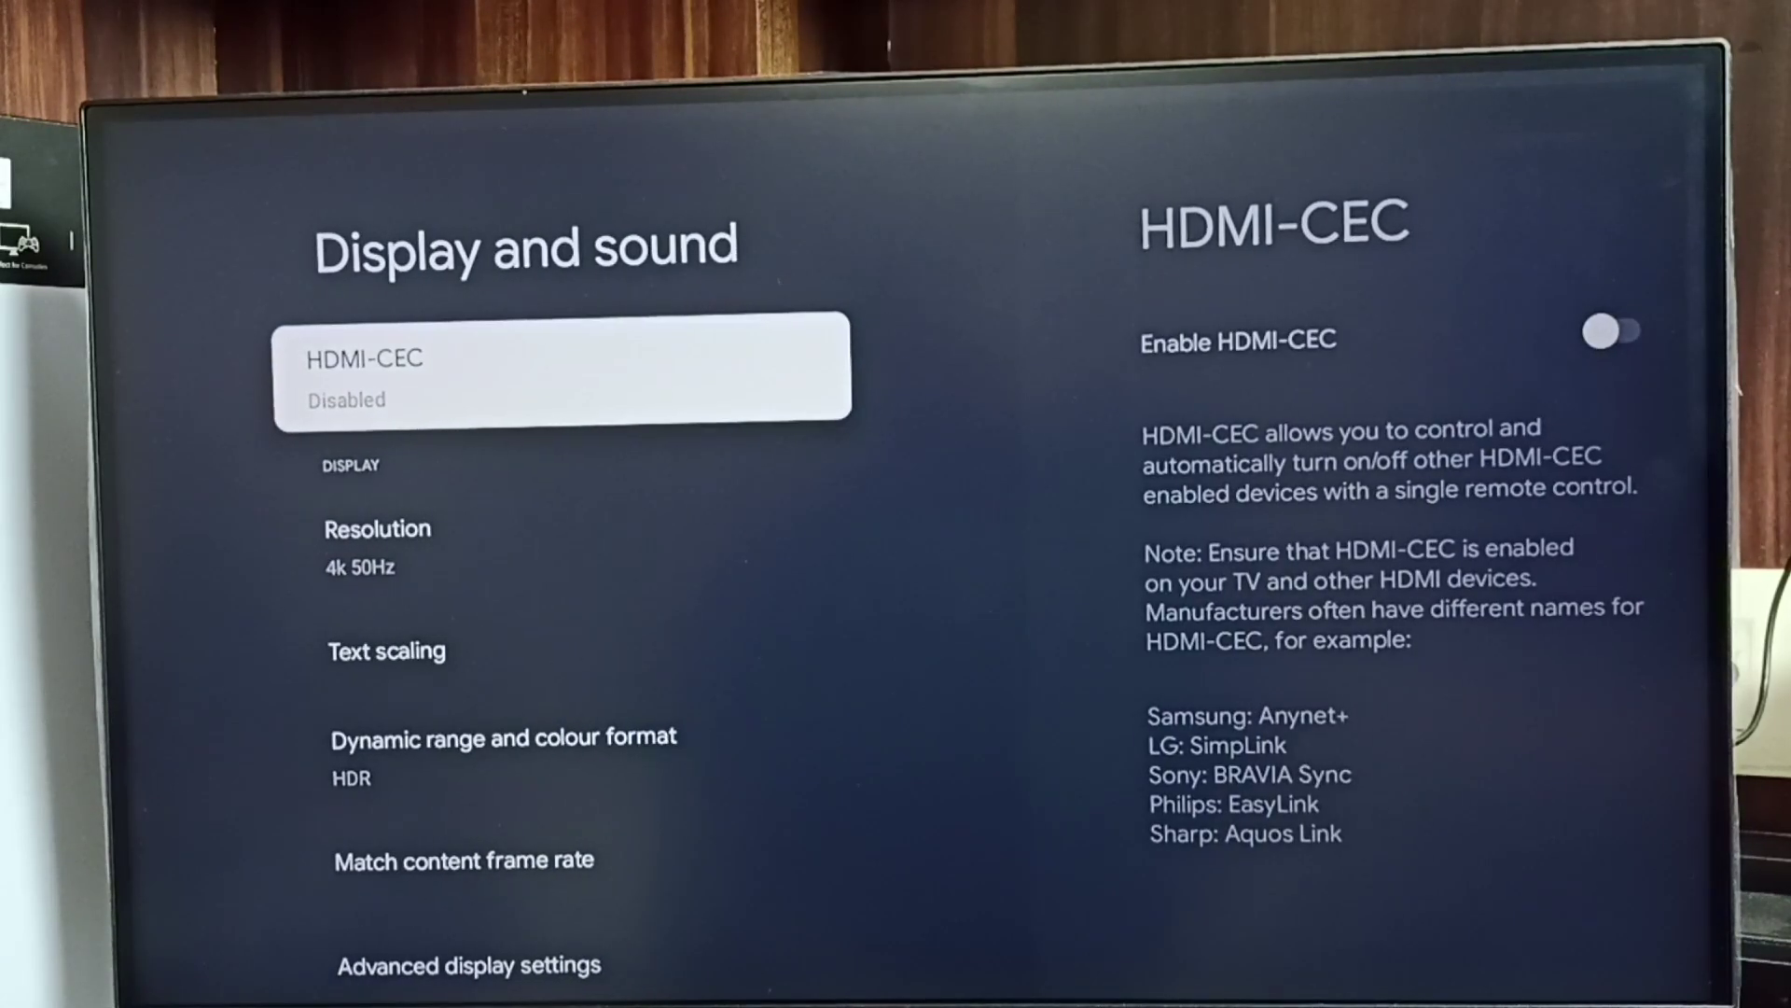
# - Open the HDMI-CEC submenu from Display and sound
pyautogui.press('Return')
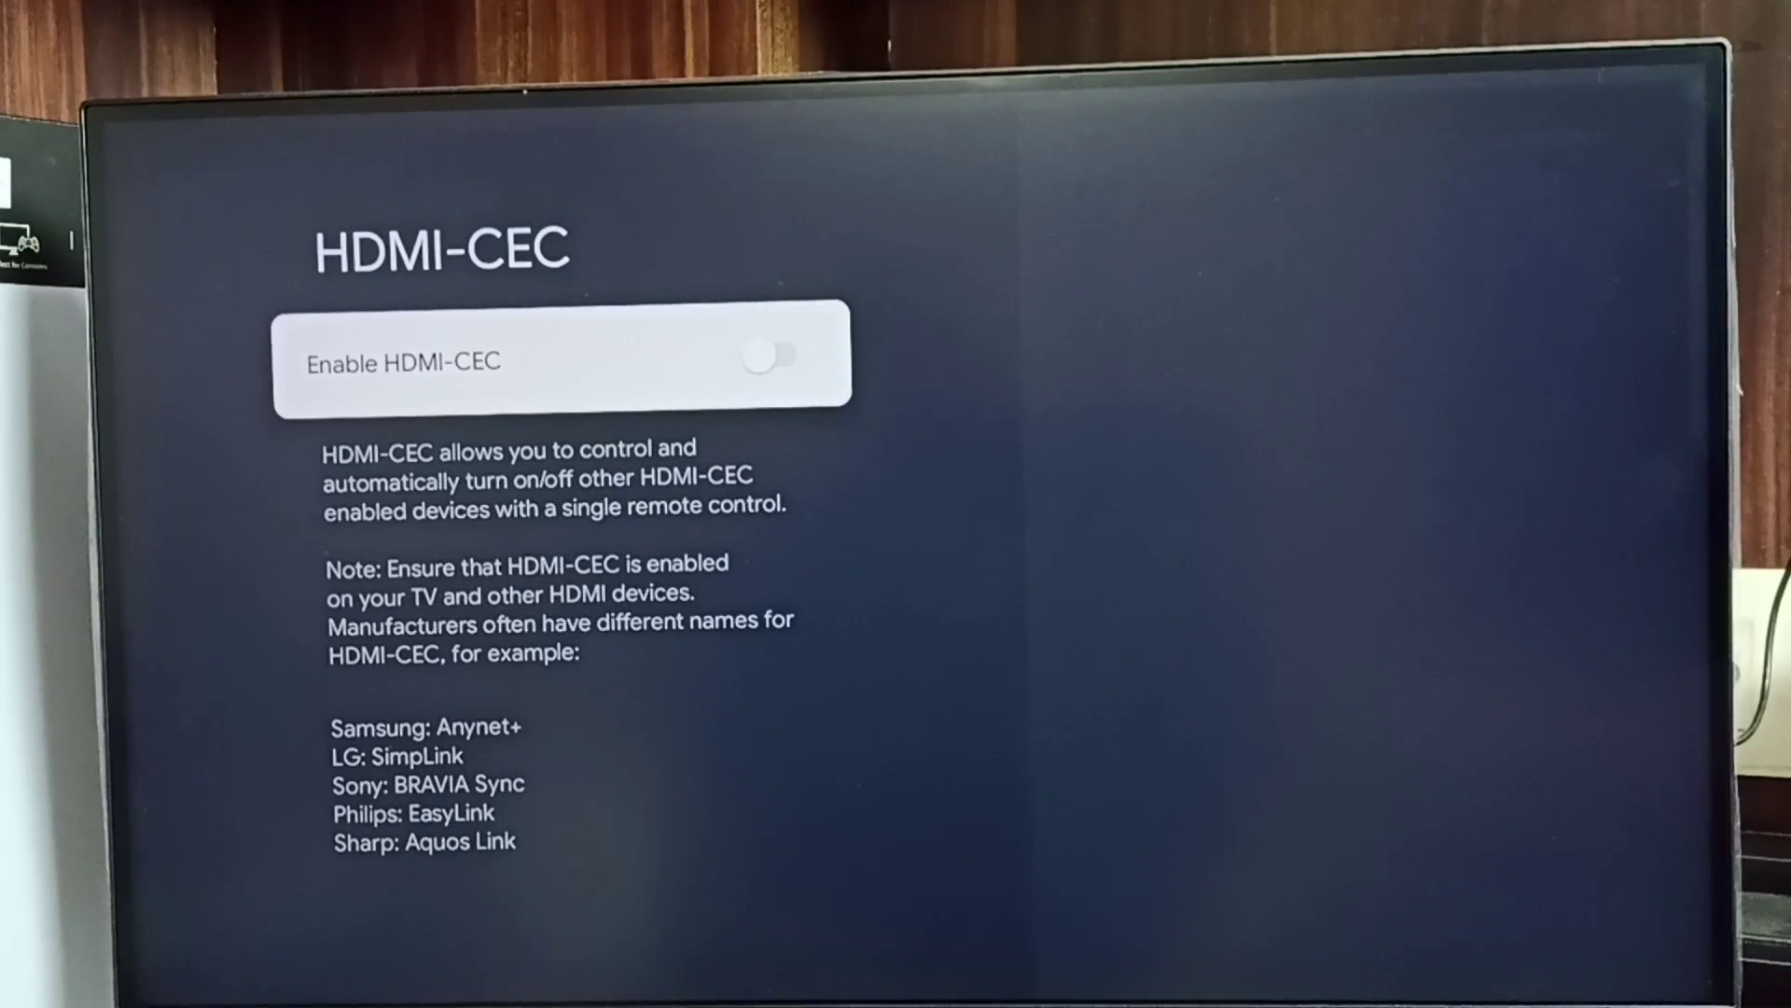
# - Switch the Enable HDMI-CEC toggle on
pyautogui.press('Return')
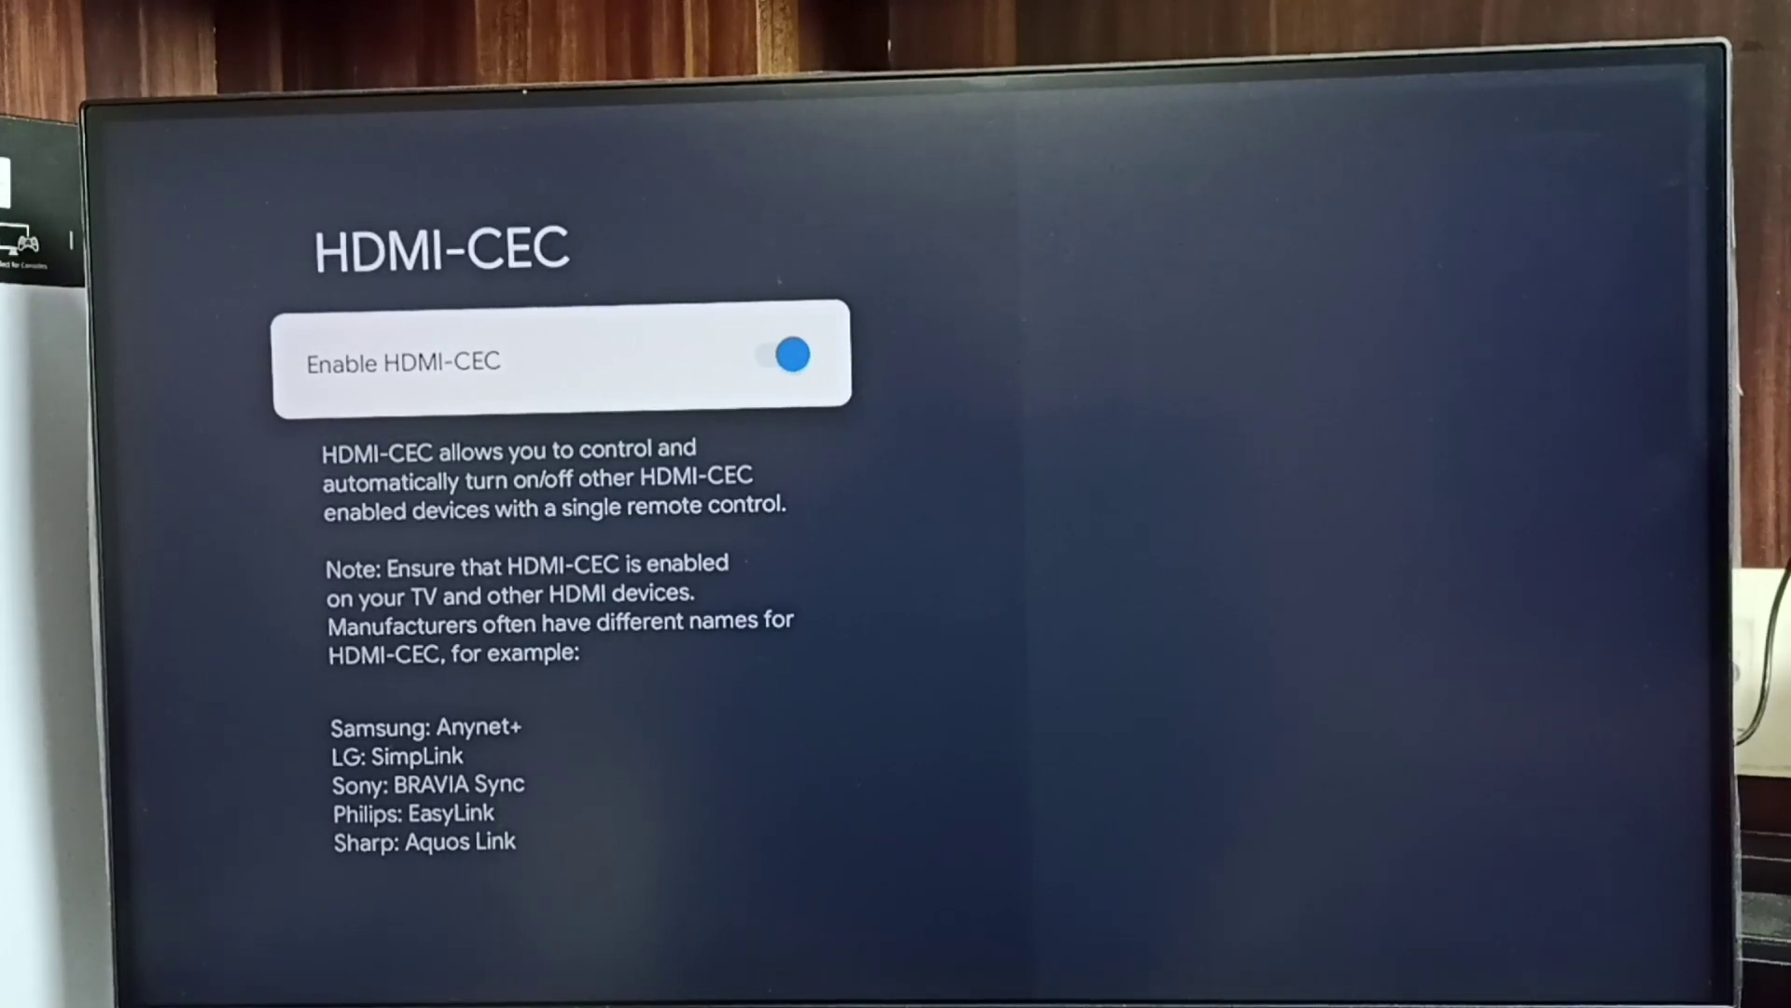